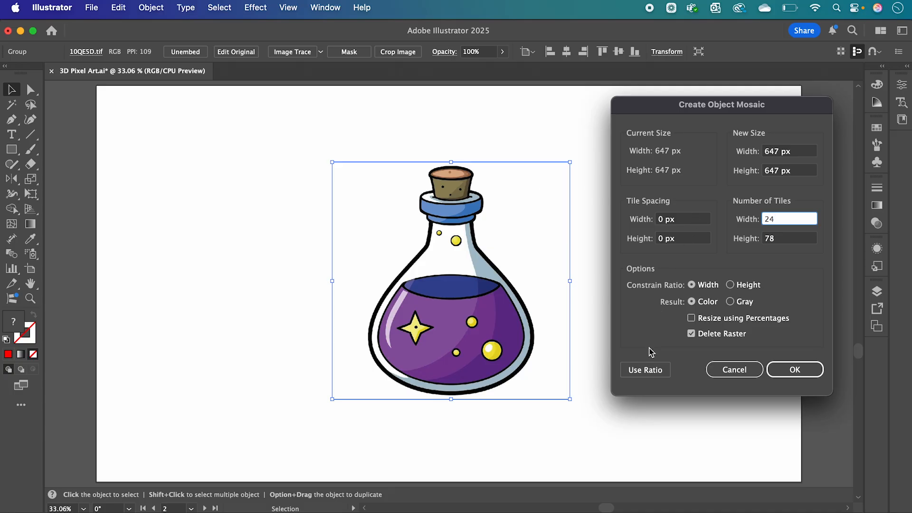
Match the tile count by ratio to 24 × 24 and create the object mosaic of the bottle.
{"action": "left_click", "coordinate": [647, 370]}
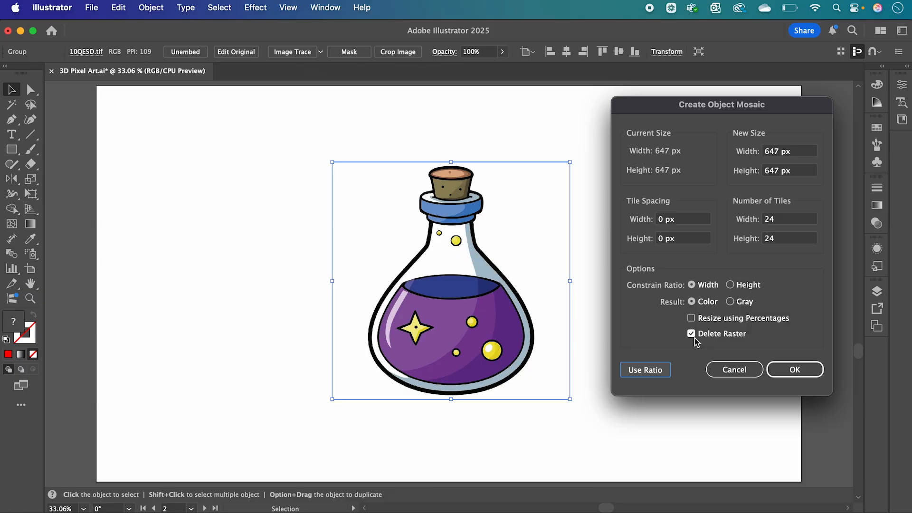
{"action": "left_click", "coordinate": [784, 373]}
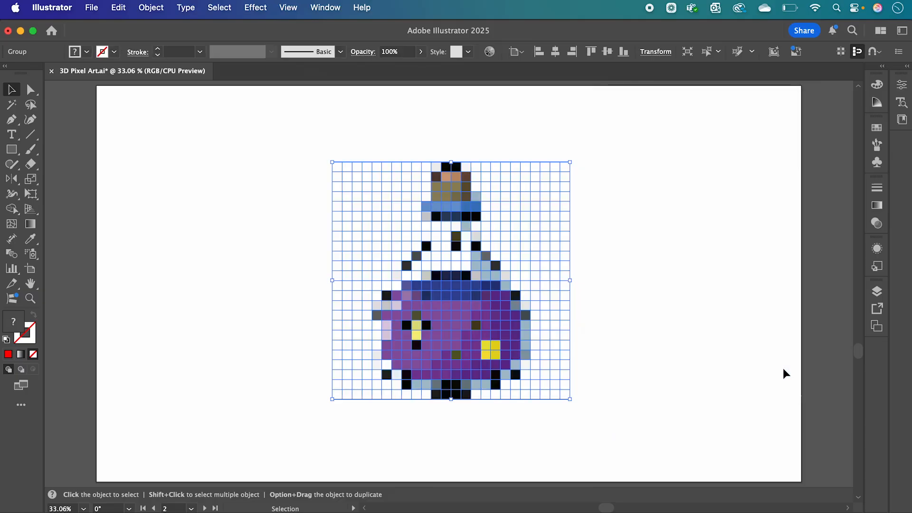
{"action": "left_click", "coordinate": [623, 343]}
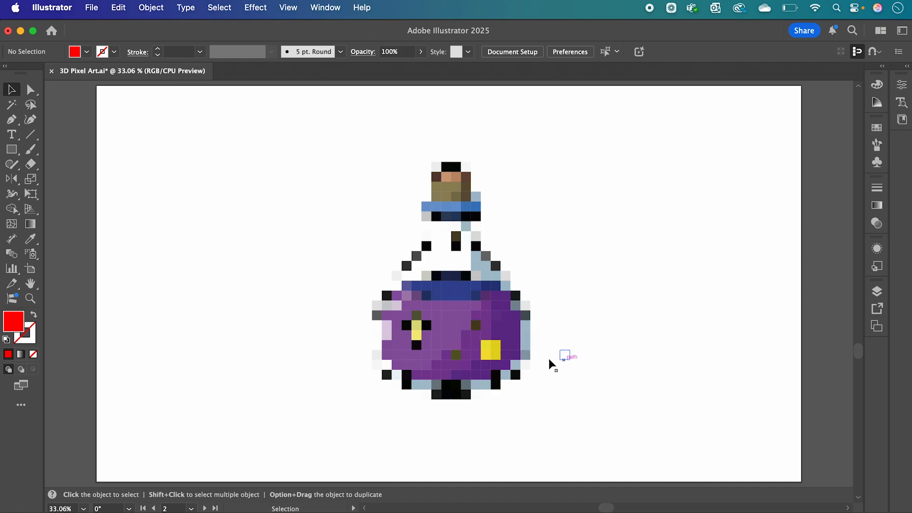
Move the bottle mosaic off the artboard to the right.
{"action": "left_click", "coordinate": [450, 319]}
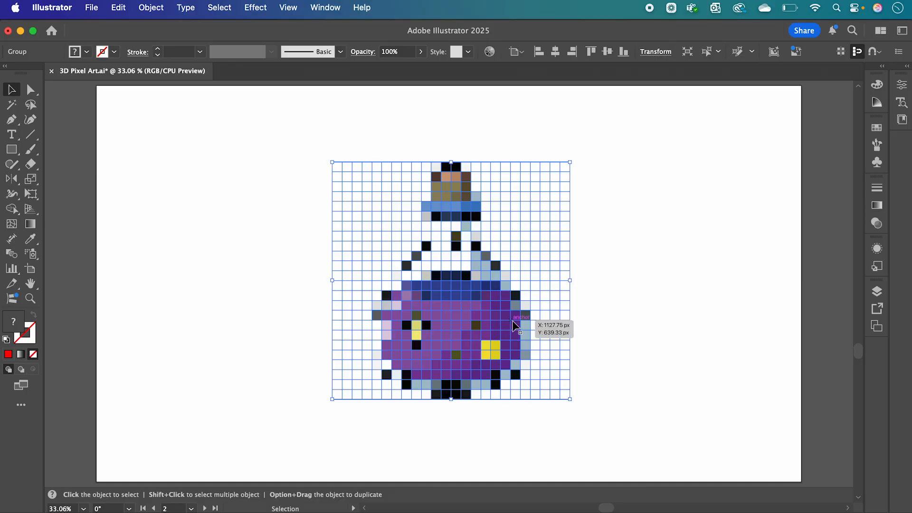
{"action": "scroll", "coordinate": [506, 336], "scroll_direction": "down", "scroll_amount": 2}
{"action": "scroll", "coordinate": [507, 336], "scroll_direction": "right", "scroll_amount": 5}
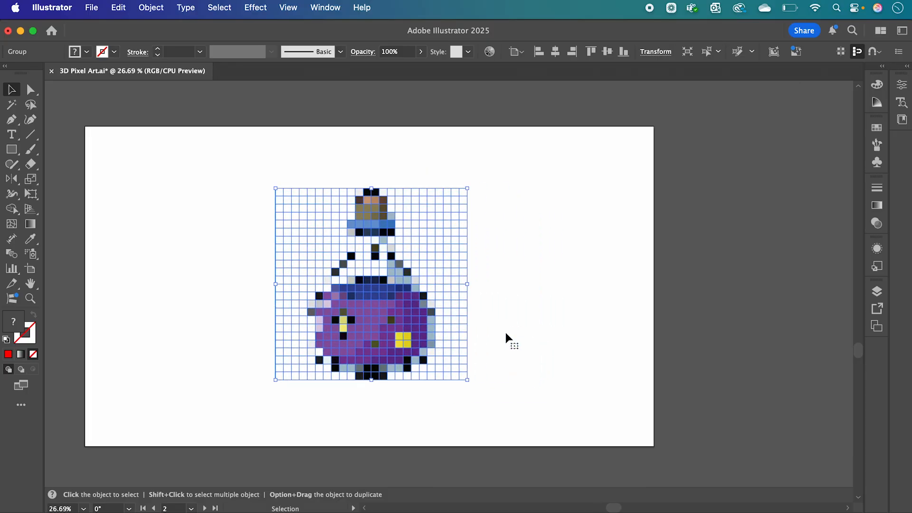
{"action": "left_click_drag", "start_coordinate": [264, 328], "coordinate": [652, 338]}
{"action": "scroll", "coordinate": [706, 324], "scroll_direction": "right", "scroll_amount": 2}
{"action": "left_click", "coordinate": [649, 341]}
{"action": "scroll", "coordinate": [649, 342], "scroll_direction": "up", "scroll_amount": 3}
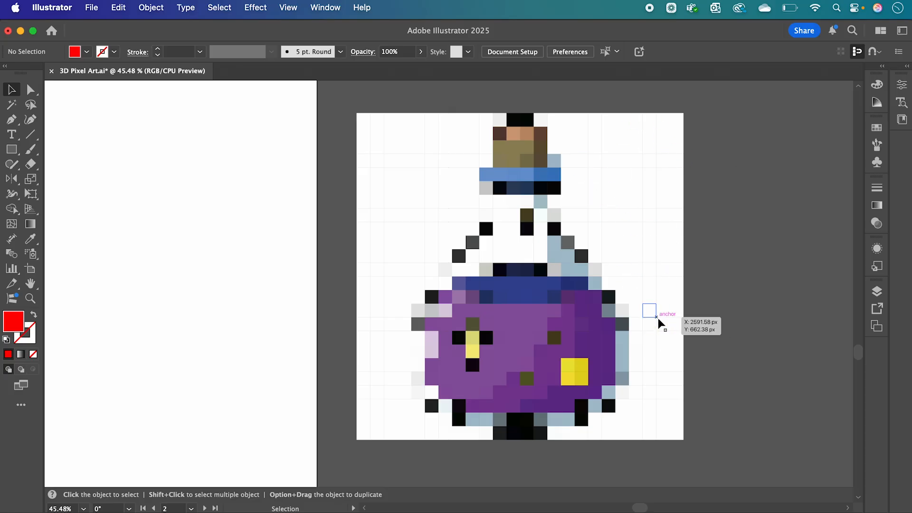
Remove the white background tiles around the bottle with the Shape Builder tool.
{"action": "left_click", "coordinate": [13, 210]}
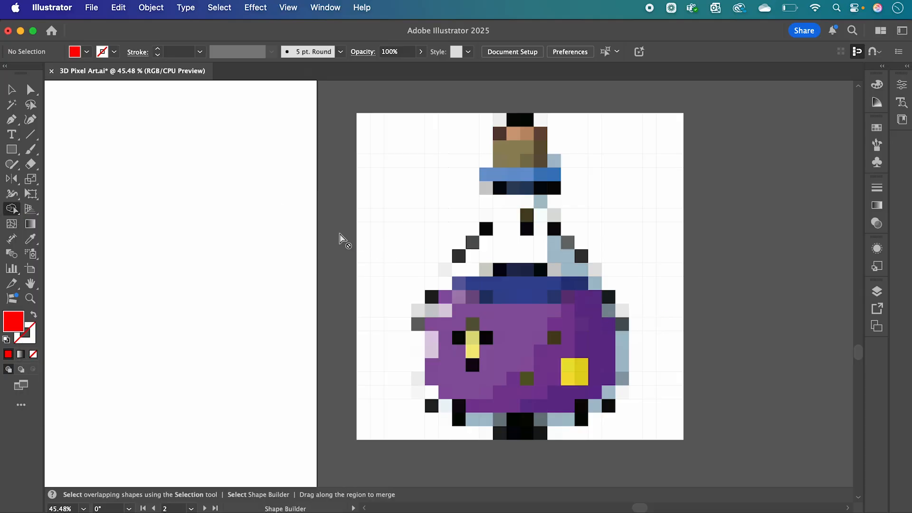
{"action": "key", "text": "super"}
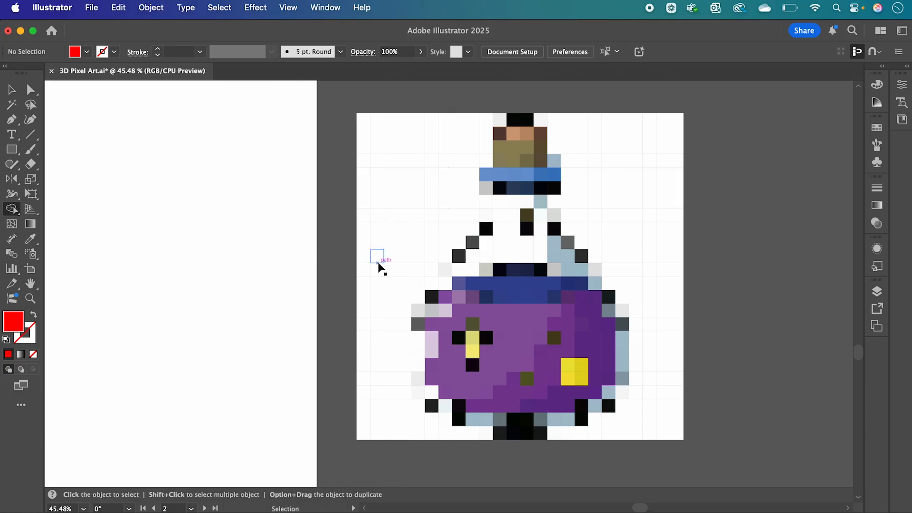
{"action": "left_click", "coordinate": [378, 267], "text": "super"}
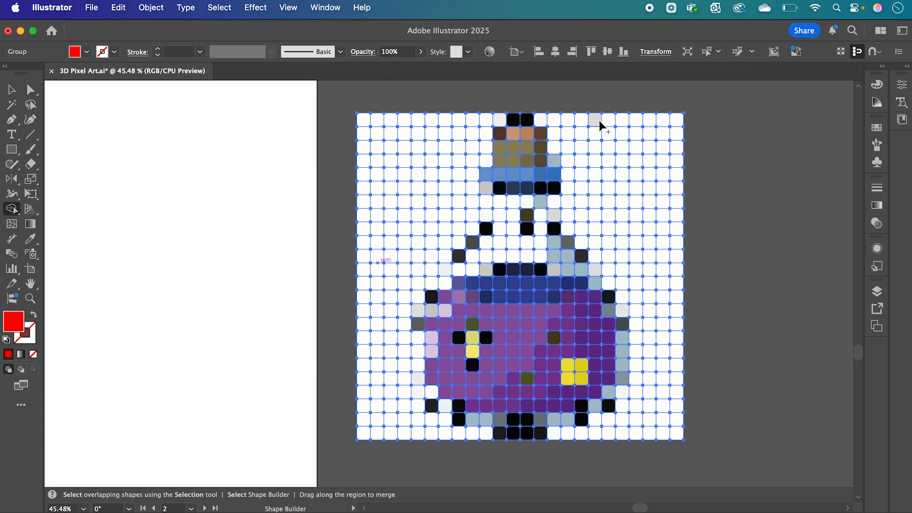
{"action": "mouse_move", "coordinate": [546, 106]}
{"action": "left_mouse_down"}
{"action": "mouse_move", "coordinate": [556, 142]}
{"action": "mouse_move", "coordinate": [570, 145]}
{"action": "mouse_move", "coordinate": [569, 197]}
{"action": "mouse_move", "coordinate": [556, 201]}
{"action": "mouse_move", "coordinate": [584, 241]}
{"action": "mouse_move", "coordinate": [608, 256]}
{"action": "mouse_move", "coordinate": [639, 323]}
{"action": "left_mouse_up"}
{"action": "scroll", "coordinate": [676, 263], "scroll_direction": "down", "scroll_amount": 2}
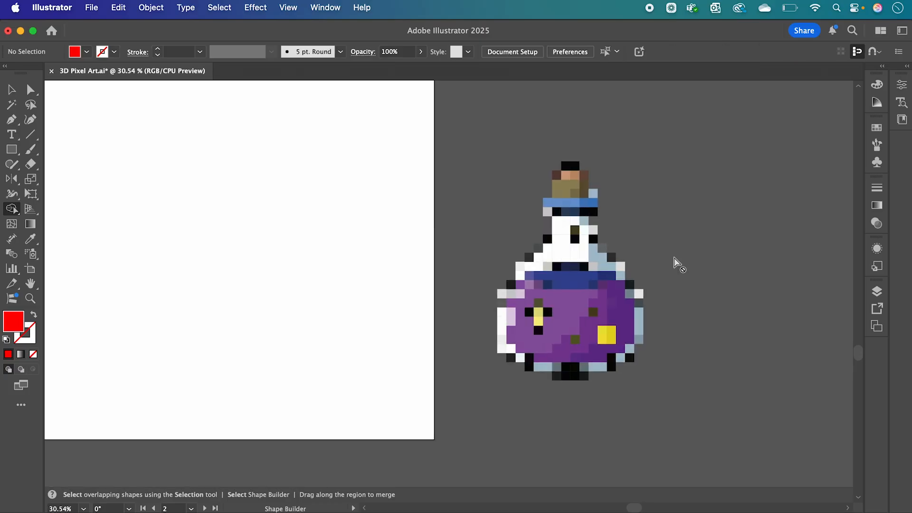
Move the bottle mosaic back onto the artboard and position it near the centre.
{"action": "scroll", "coordinate": [675, 258], "scroll_direction": "up", "scroll_amount": 1}
{"action": "key", "text": "v"}
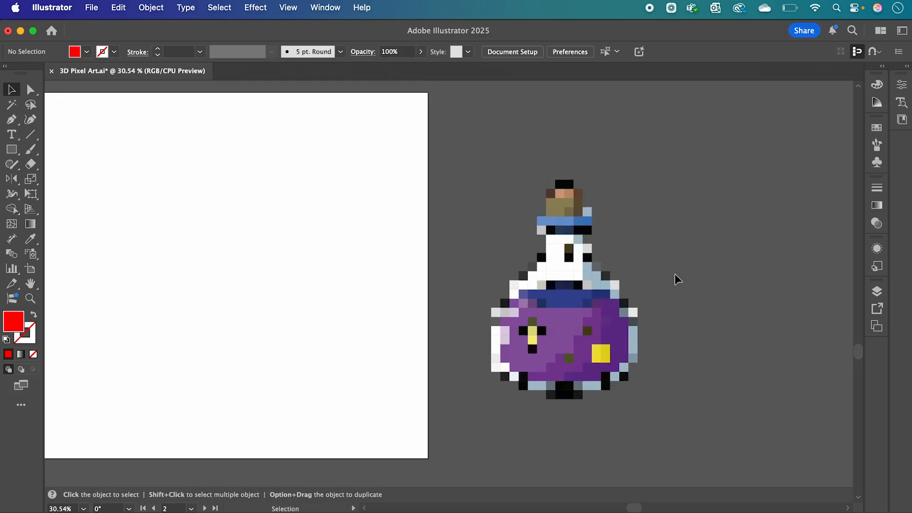
{"action": "scroll", "coordinate": [675, 274], "scroll_direction": "left", "scroll_amount": 3}
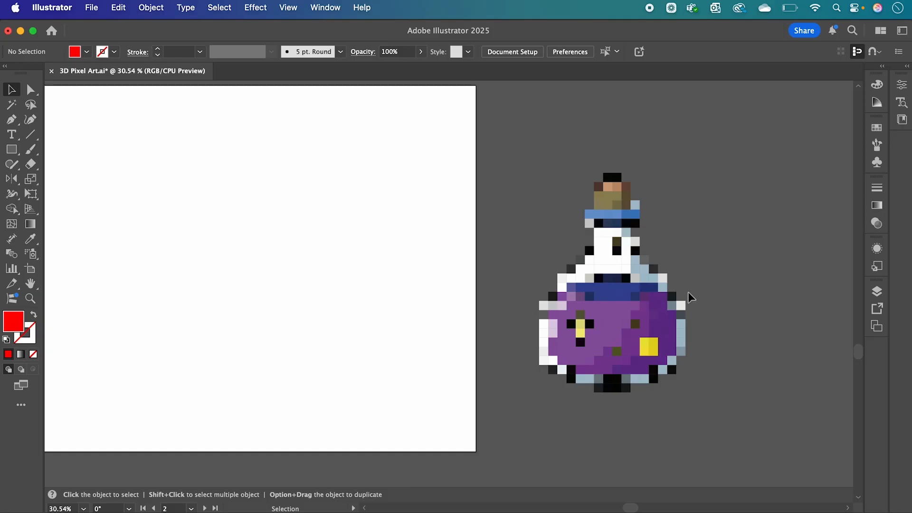
{"action": "scroll", "coordinate": [689, 292], "scroll_direction": "left", "scroll_amount": 12}
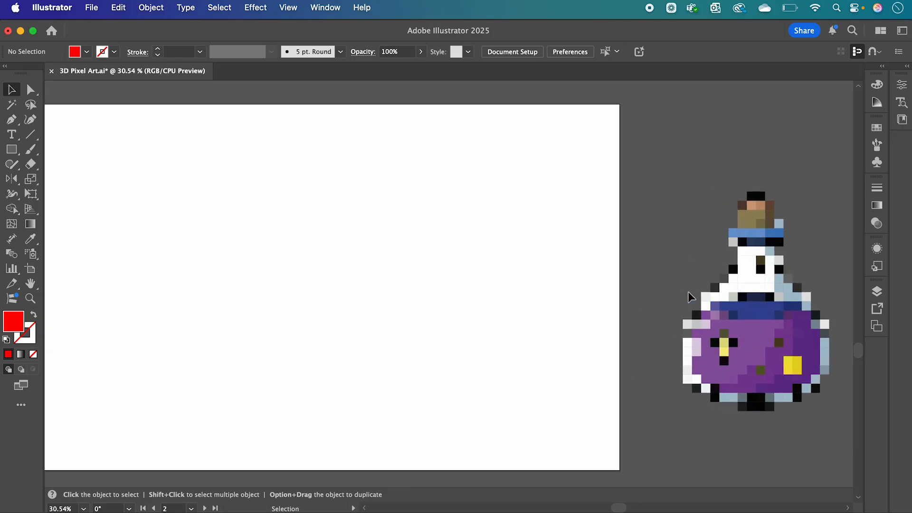
{"action": "left_click_drag", "start_coordinate": [791, 338], "coordinate": [277, 315]}
{"action": "scroll", "coordinate": [278, 315], "scroll_direction": "left", "scroll_amount": 5}
{"action": "scroll", "coordinate": [278, 315], "scroll_direction": "right", "scroll_amount": 2}
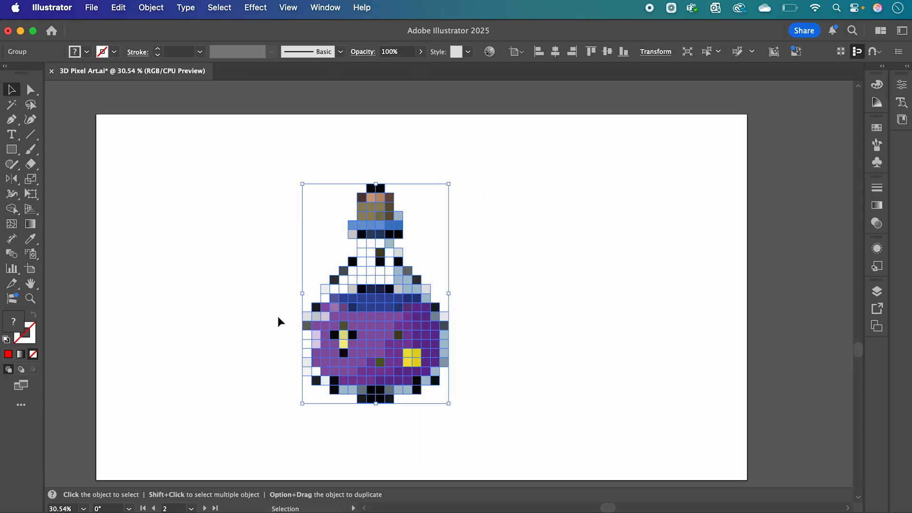
{"action": "scroll", "coordinate": [278, 318], "scroll_direction": "down", "scroll_amount": 1}
{"action": "left_click_drag", "start_coordinate": [384, 295], "coordinate": [430, 285]}
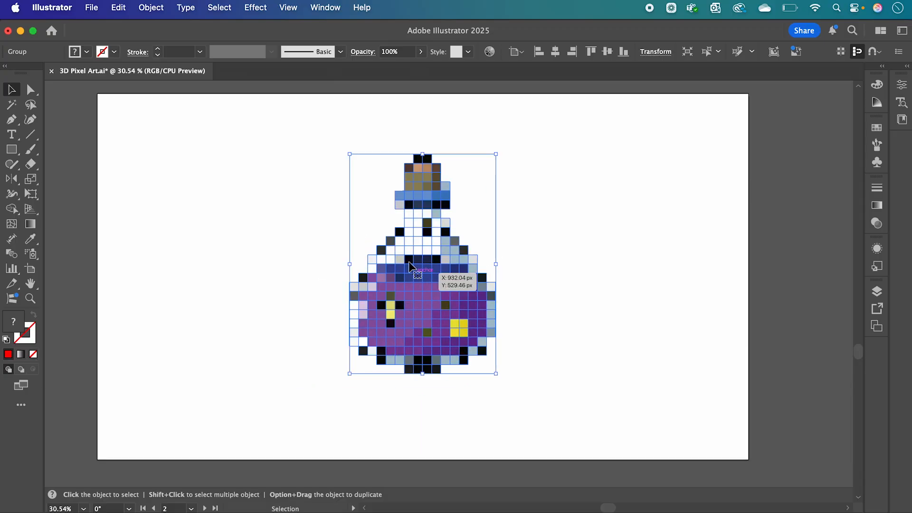
Apply a 3D Extrude effect to the bottle mosaic with a depth of 102 px.
{"action": "left_click", "coordinate": [259, 7]}
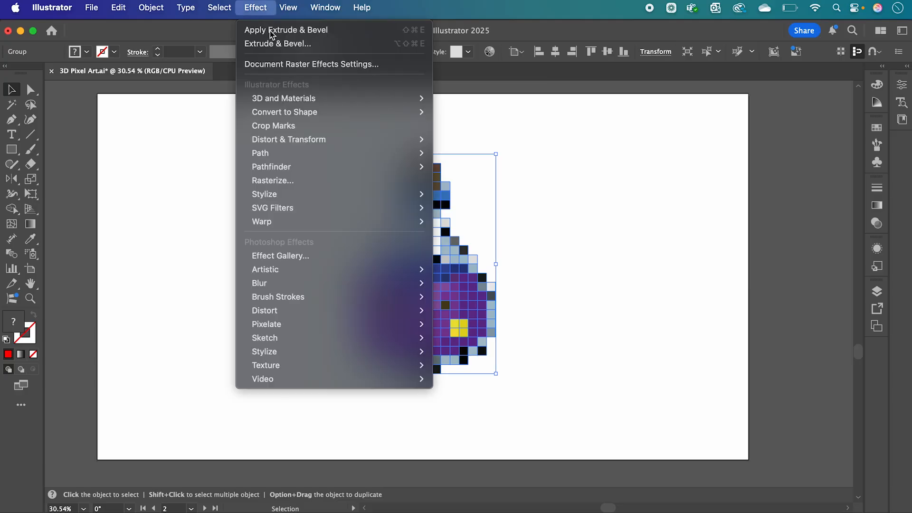
{"action": "mouse_move", "coordinate": [301, 102]}
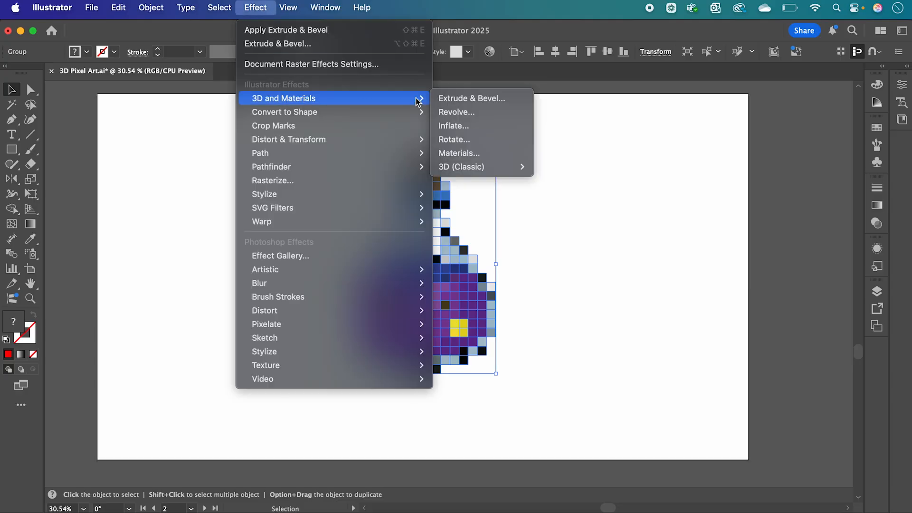
{"action": "left_click", "coordinate": [441, 99]}
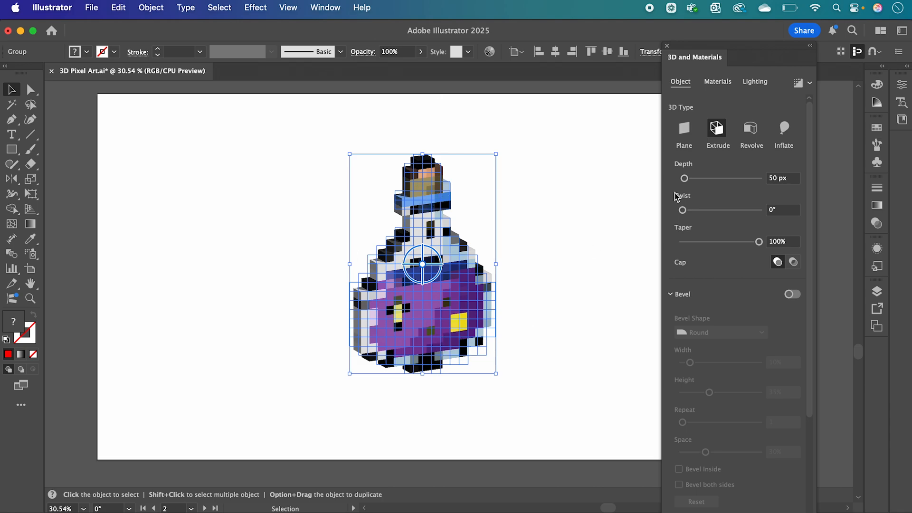
{"action": "left_click_drag", "start_coordinate": [685, 182], "coordinate": [688, 182]}
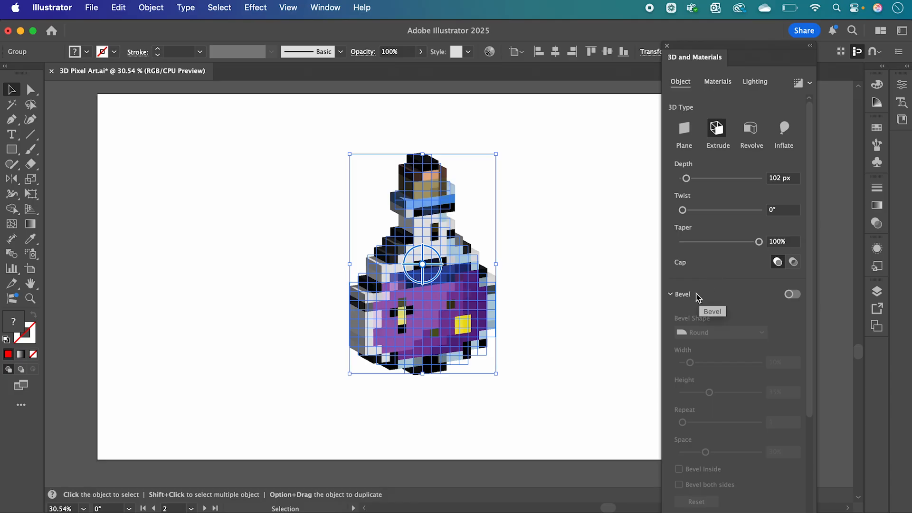
Turn on Bevel with a Round shape, set width to 20%, and reduce the bevel height.
{"action": "left_click", "coordinate": [792, 295]}
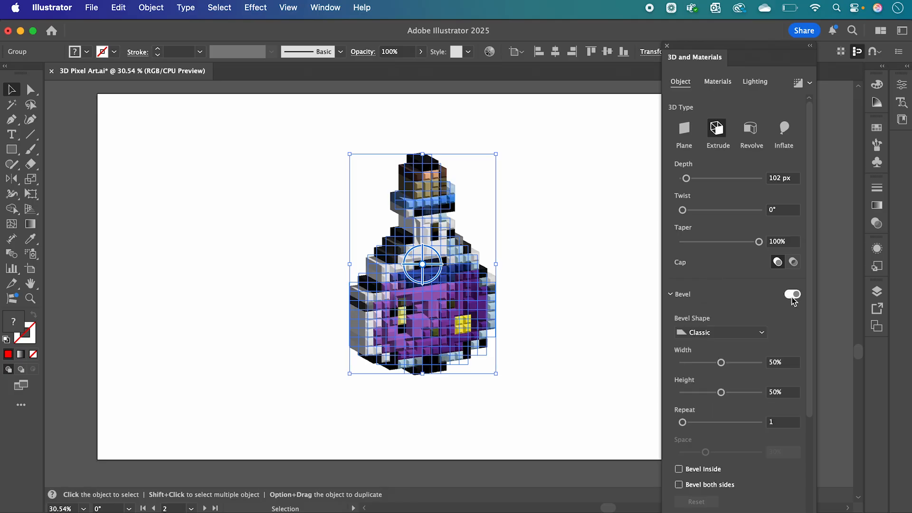
{"action": "left_click", "coordinate": [708, 334]}
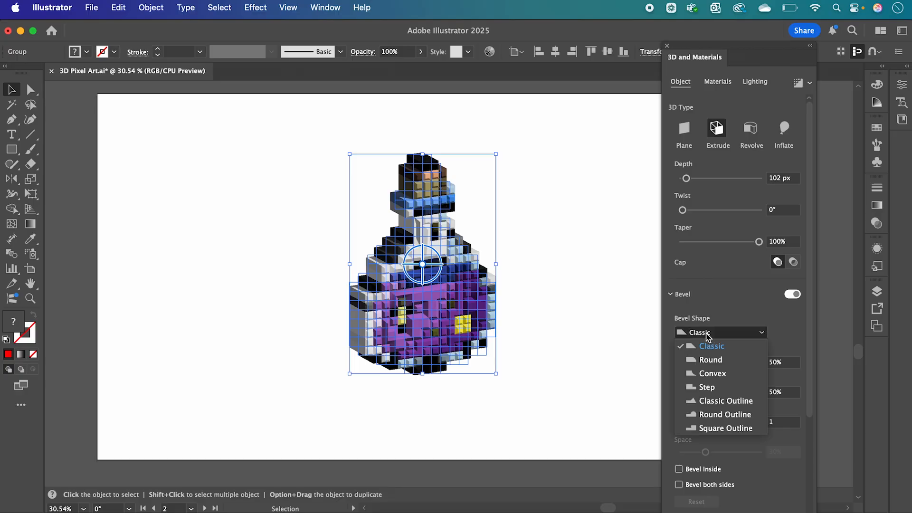
{"action": "left_click", "coordinate": [713, 361]}
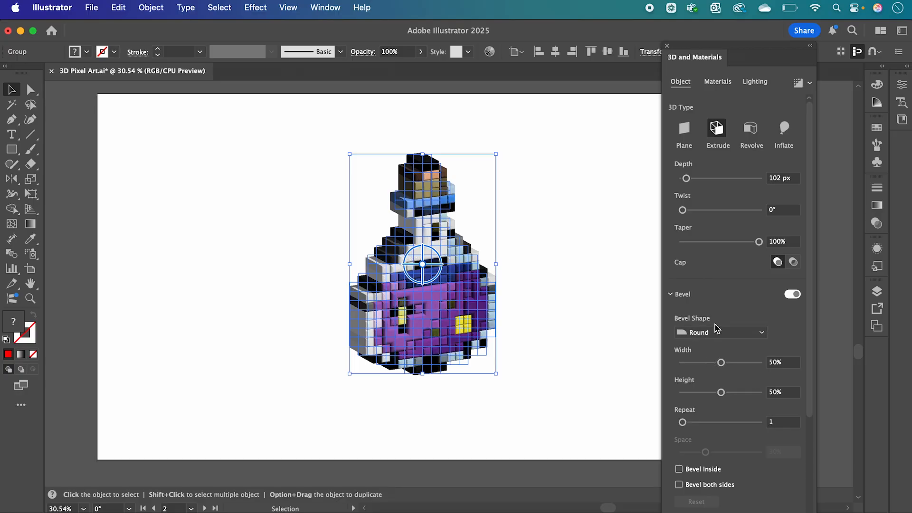
{"action": "left_click_drag", "start_coordinate": [722, 364], "coordinate": [699, 366]}
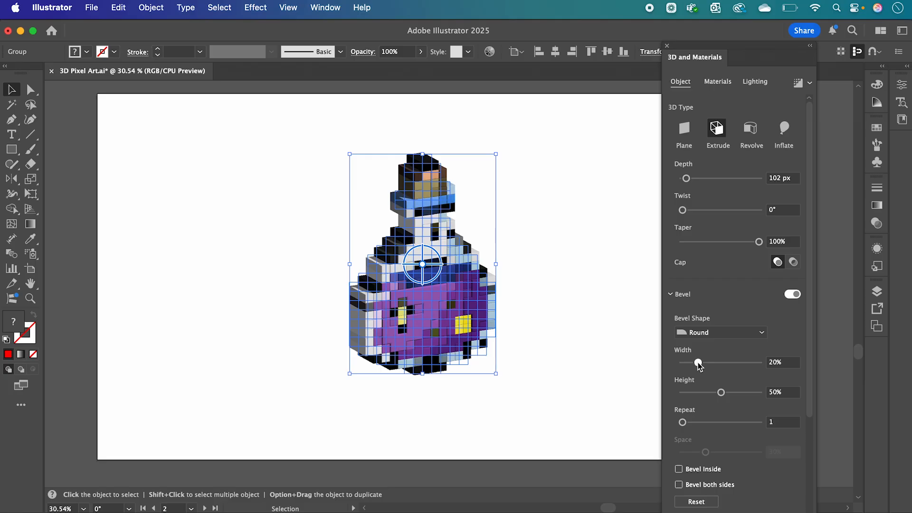
{"action": "left_click_drag", "start_coordinate": [721, 393], "coordinate": [708, 366]}
{"action": "left_click", "coordinate": [558, 346]}
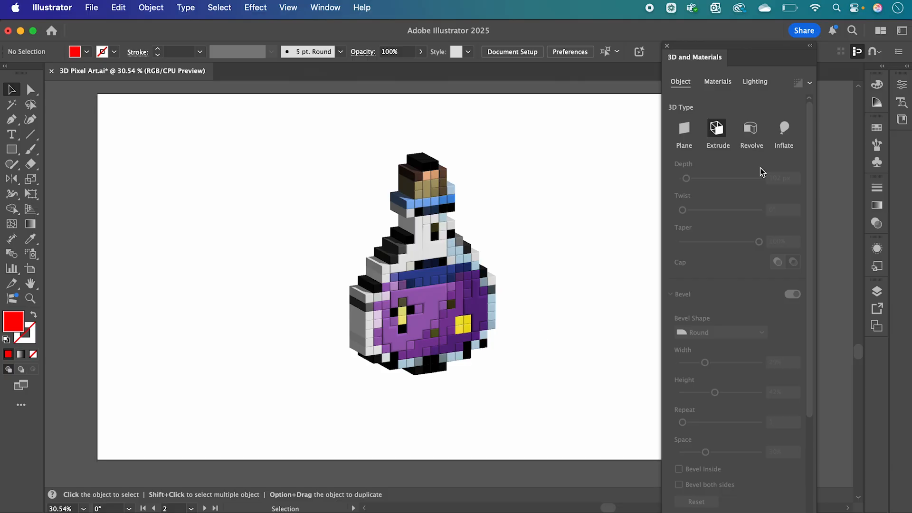
Collapse the 3D and Materials panel to an icon.
{"action": "left_click", "coordinate": [810, 46]}
{"action": "scroll", "coordinate": [626, 334], "scroll_direction": "down", "scroll_amount": 5}
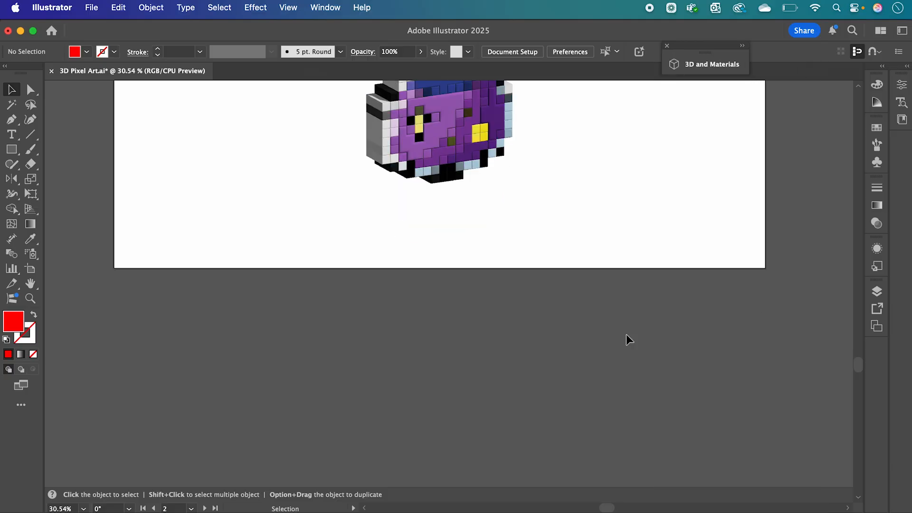
{"action": "scroll", "coordinate": [626, 335], "scroll_direction": "down", "scroll_amount": 10}
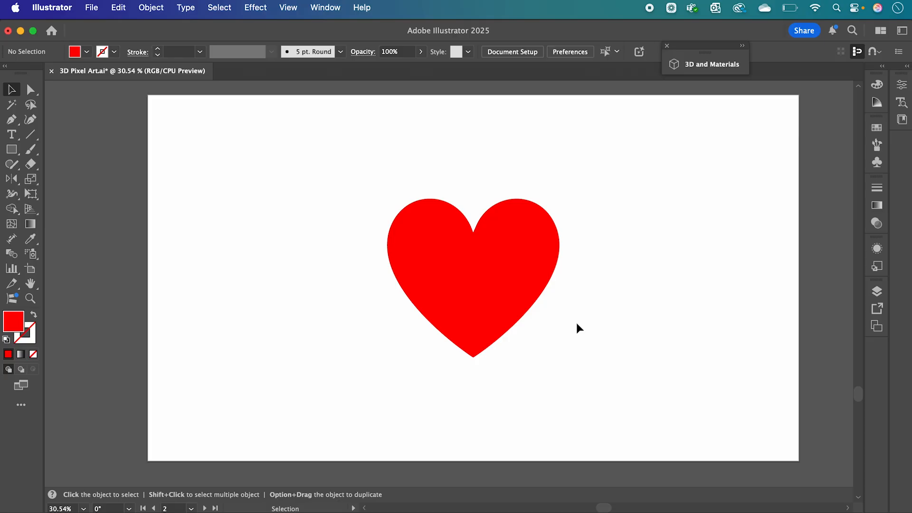
{"action": "left_click", "coordinate": [485, 297]}
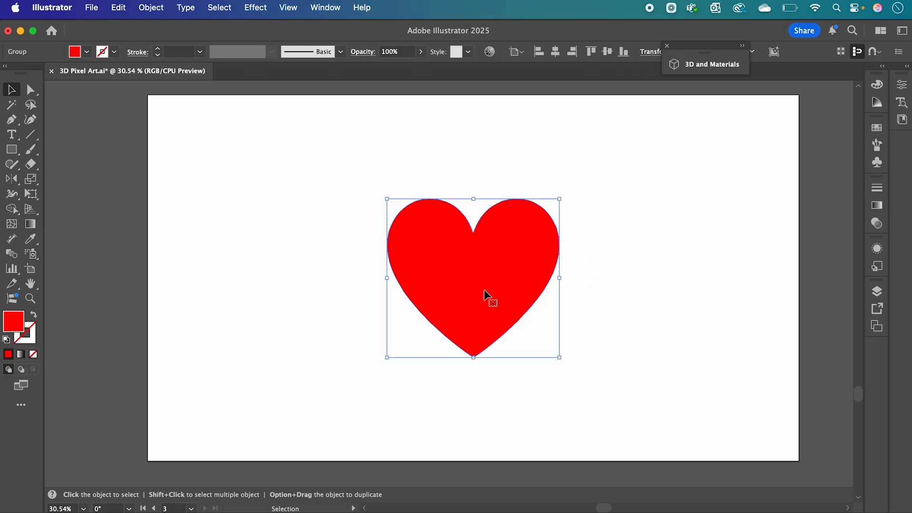
{"action": "left_click_drag", "start_coordinate": [454, 282], "coordinate": [135, 289]}
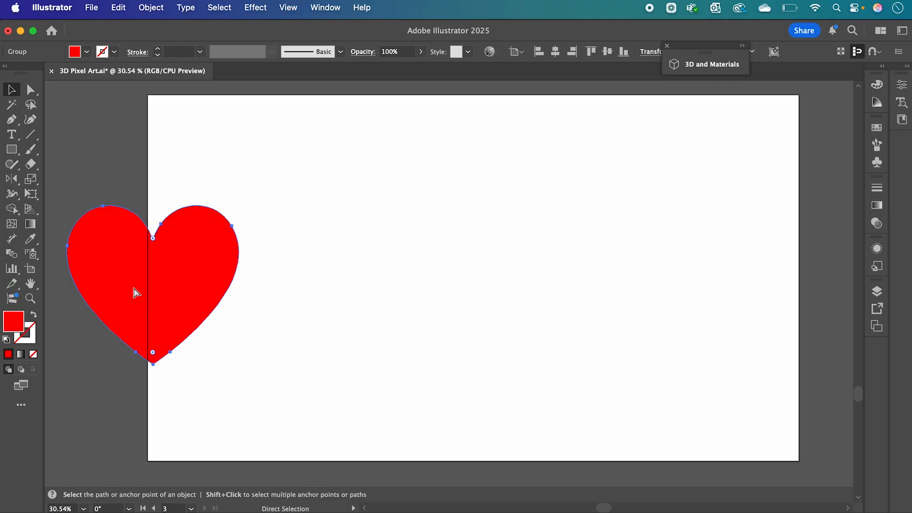
{"action": "key", "text": "super+z"}
{"action": "left_click", "coordinate": [333, 345]}
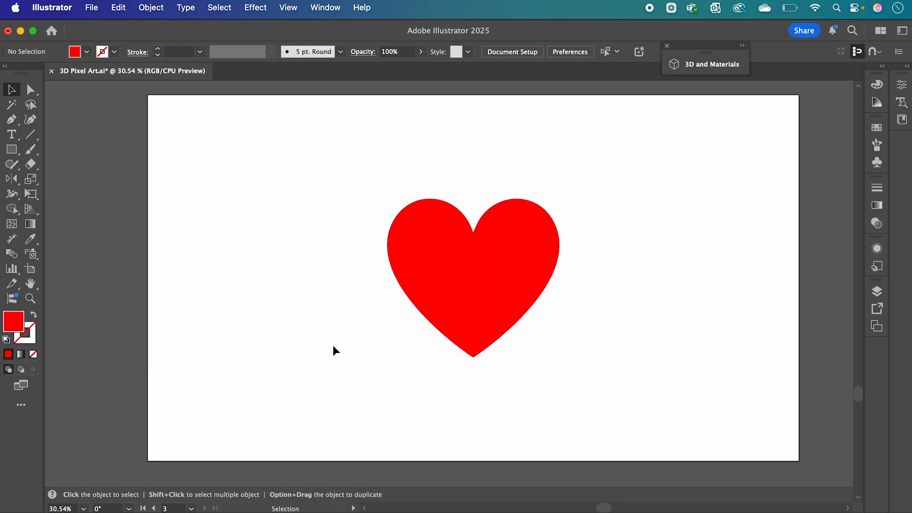
Rasterize the heart in RGB at High (300 ppi) with a transparent background.
{"action": "left_click", "coordinate": [449, 267]}
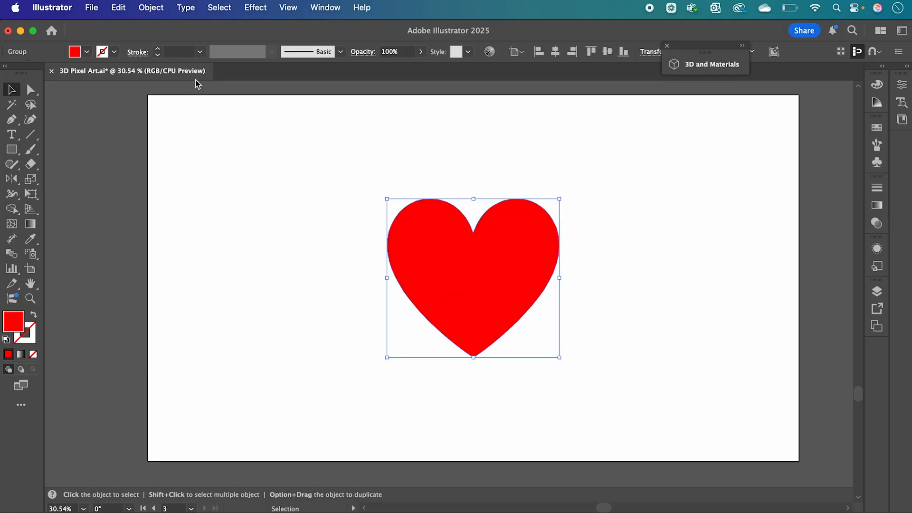
{"action": "left_click", "coordinate": [151, 7]}
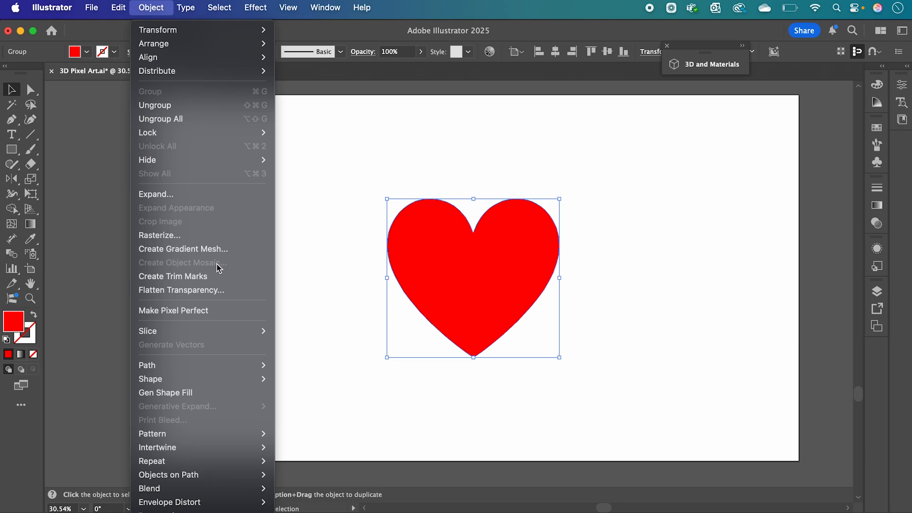
{"action": "left_click", "coordinate": [170, 238]}
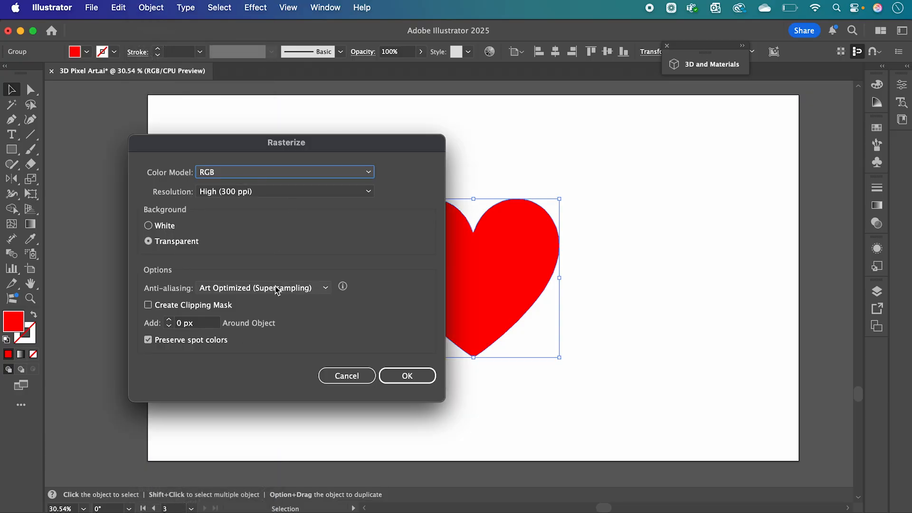
{"action": "left_click", "coordinate": [421, 378]}
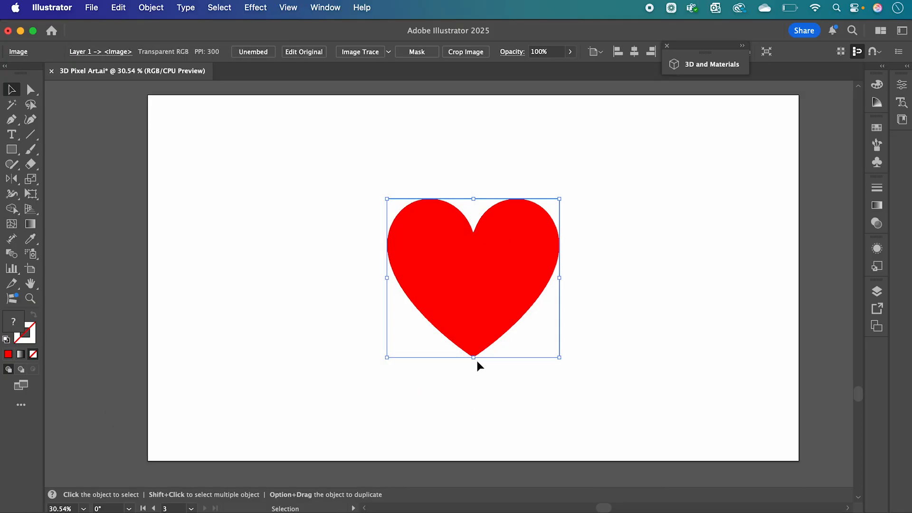
Create an object mosaic from the heart with 20 tiles across and the height set by ratio to 18.
{"action": "left_click", "coordinate": [159, 8]}
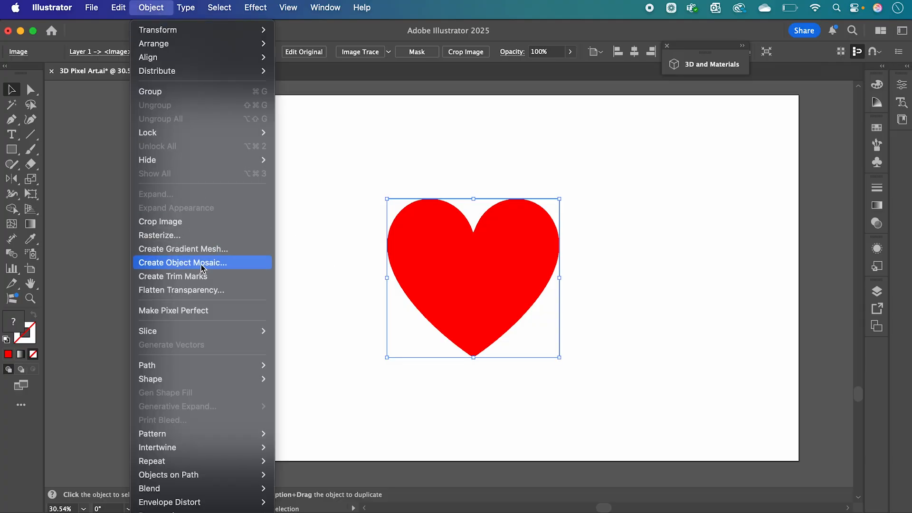
{"action": "left_click", "coordinate": [216, 265]}
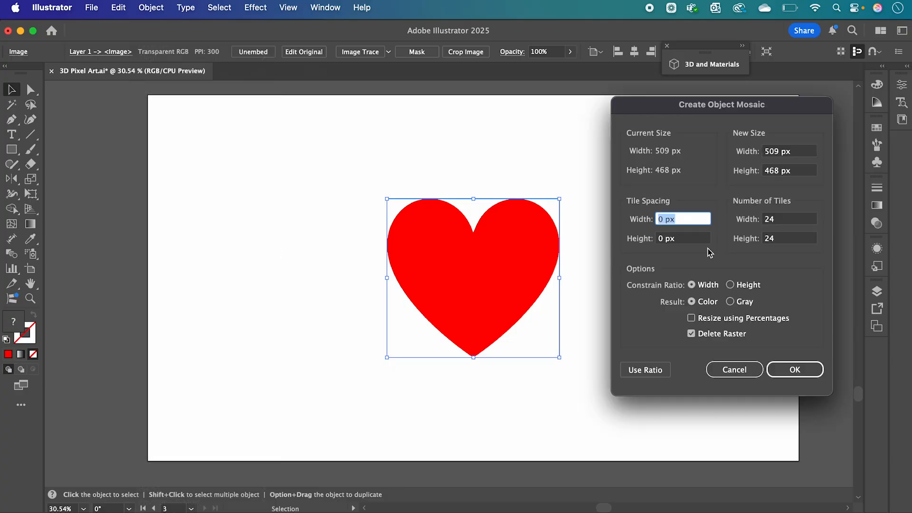
{"action": "left_click", "coordinate": [778, 221]}
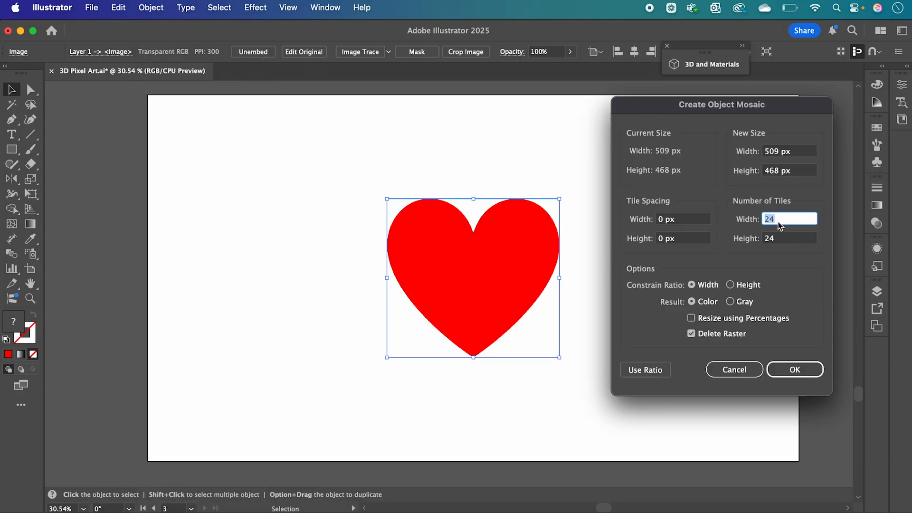
{"action": "type", "text": "2"}
{"action": "left_click", "coordinate": [652, 373]}
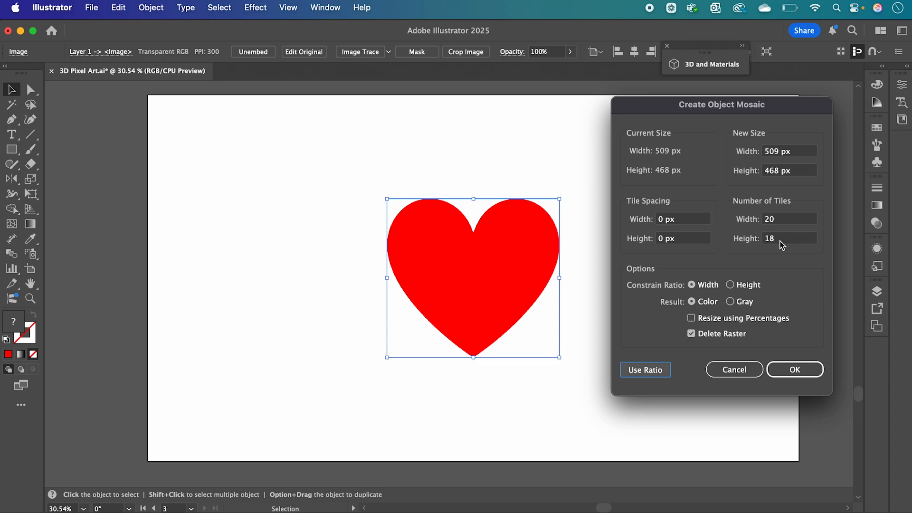
{"action": "left_click", "coordinate": [797, 370]}
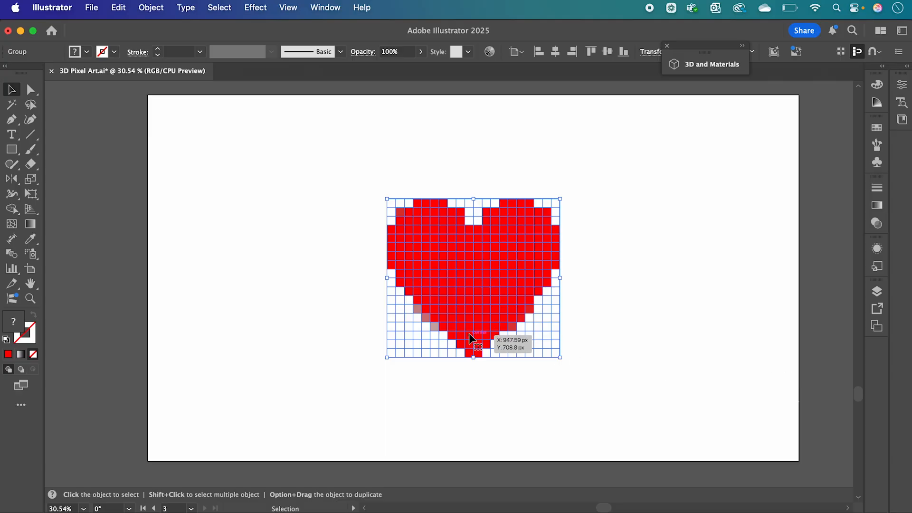
Select all the white background tiles of the mosaic with the Magic Wand and delete them.
{"action": "scroll", "coordinate": [470, 338], "scroll_direction": "up", "scroll_amount": 2}
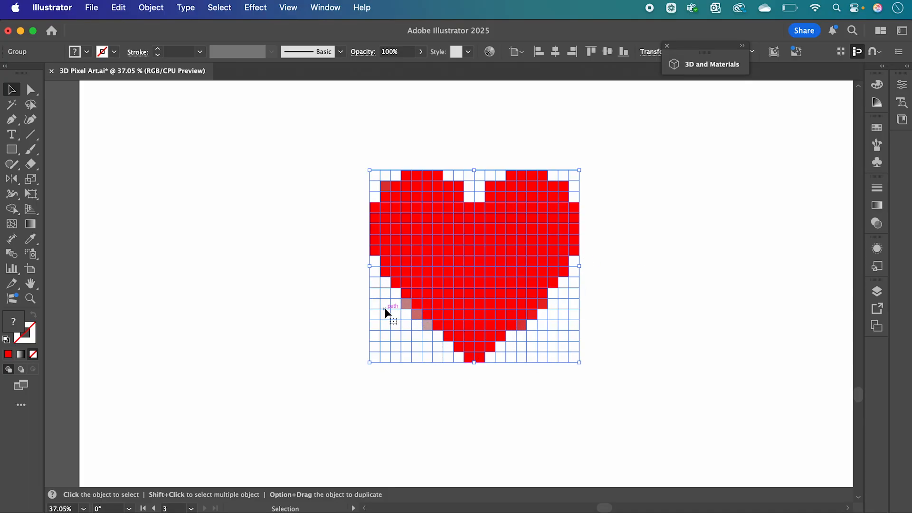
{"action": "left_click", "coordinate": [12, 106]}
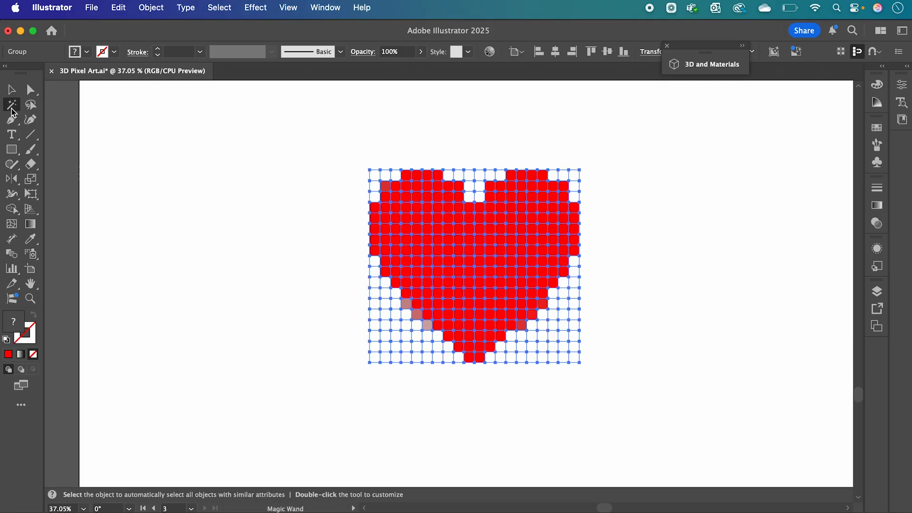
{"action": "left_click", "coordinate": [386, 337]}
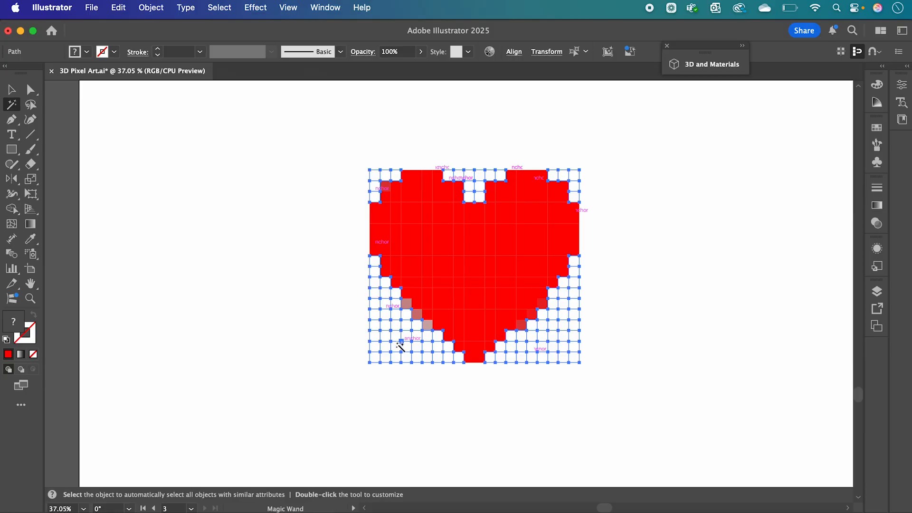
{"action": "key", "text": "Delete"}
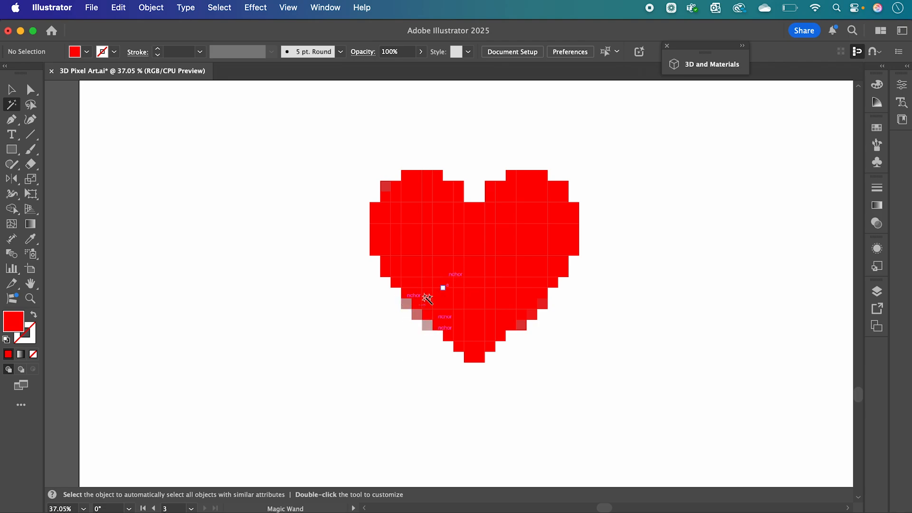
Select the whole heart mosaic and recolor every tile with the red sampled from a central tile.
{"action": "left_click", "coordinate": [13, 91]}
{"action": "left_click_drag", "start_coordinate": [504, 301], "coordinate": [634, 412]}
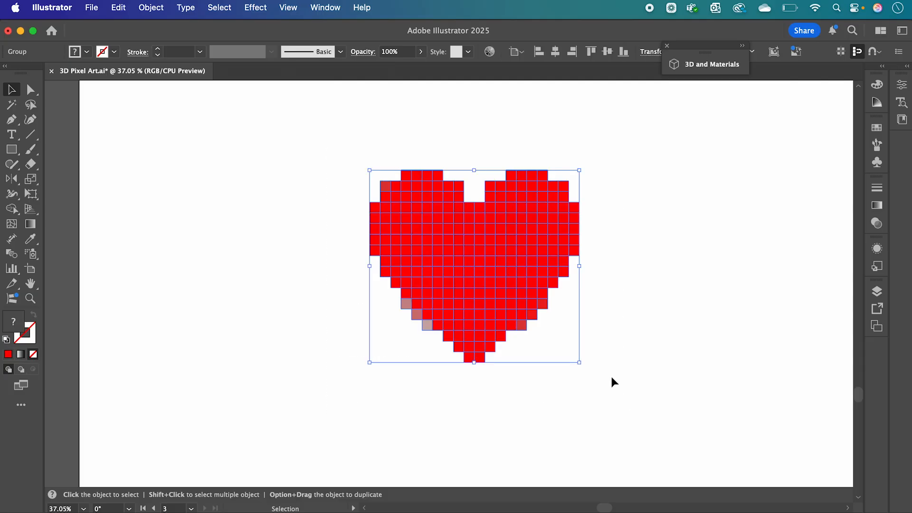
{"action": "key", "text": "i"}
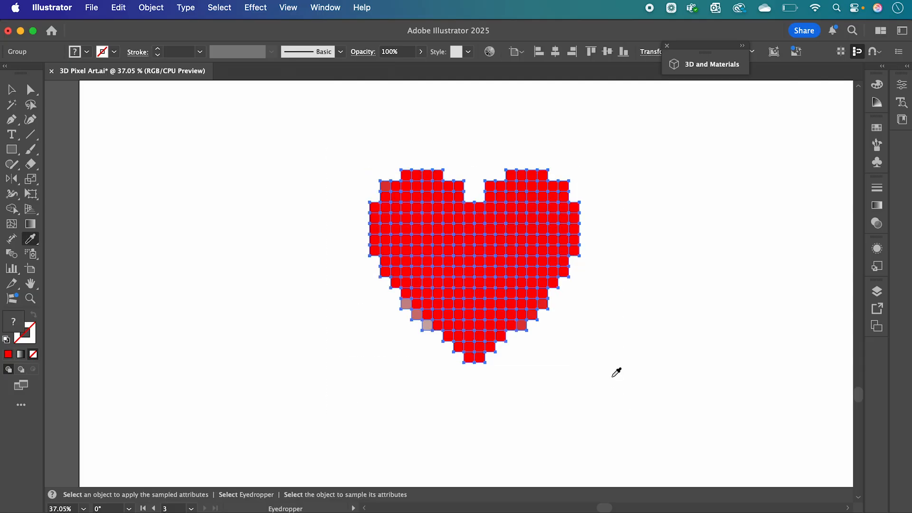
{"action": "left_click", "coordinate": [464, 268]}
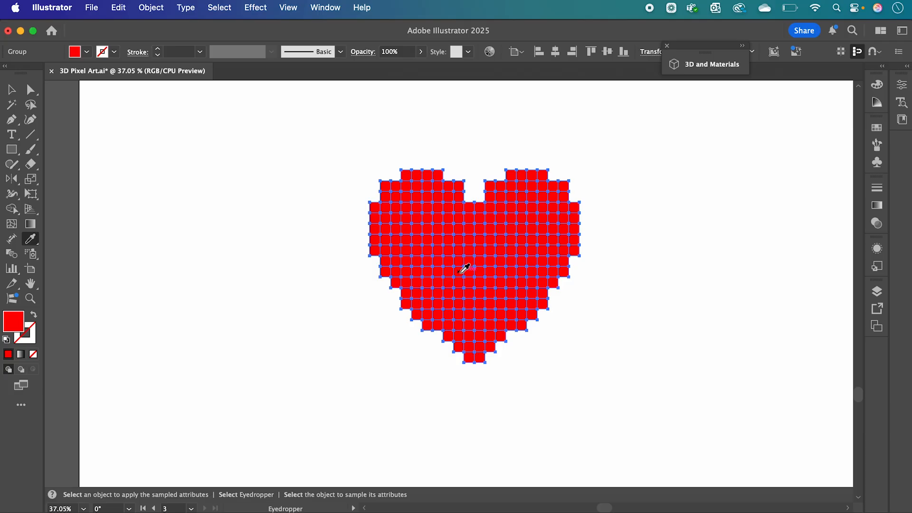
Apply a 3D Extrude & Bevel effect to the heart mosaic with a depth of 138 px.
{"action": "key", "text": "v"}
{"action": "left_click", "coordinate": [324, 207]}
{"action": "left_click_drag", "start_coordinate": [320, 155], "coordinate": [604, 421]}
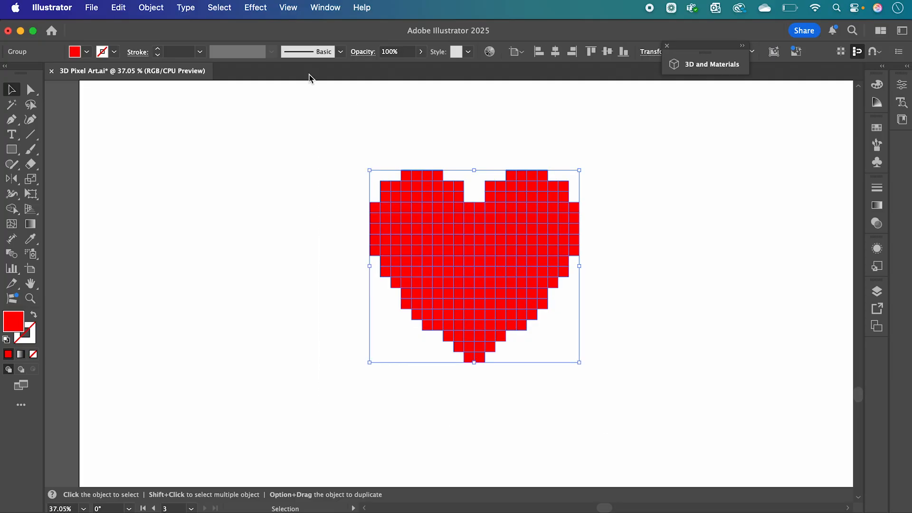
{"action": "left_click", "coordinate": [257, 7]}
{"action": "mouse_move", "coordinate": [320, 98]}
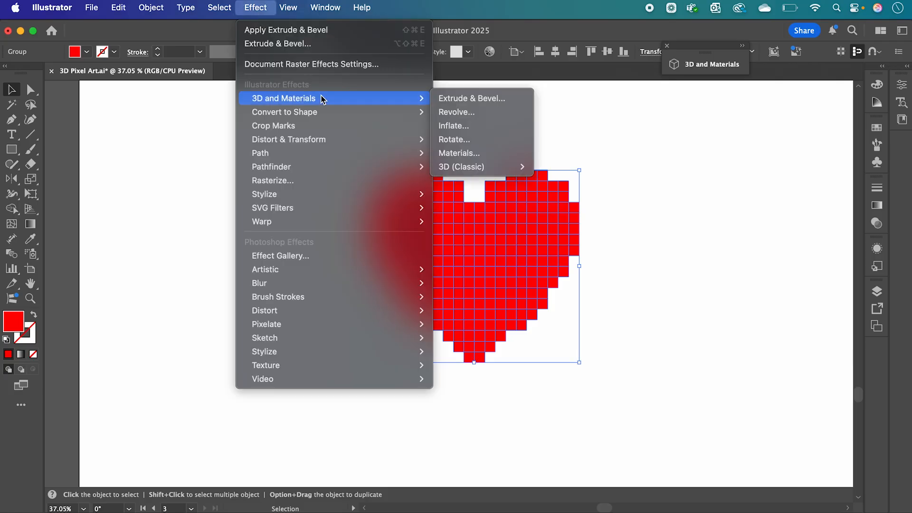
{"action": "left_click", "coordinate": [455, 97]}
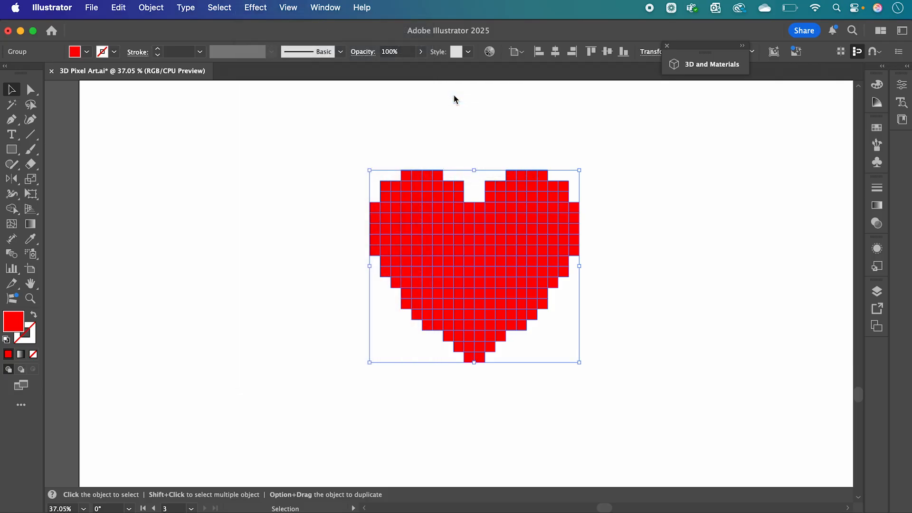
{"action": "left_click_drag", "start_coordinate": [549, 42], "coordinate": [677, 51]}
{"action": "left_click_drag", "start_coordinate": [660, 163], "coordinate": [661, 167]}
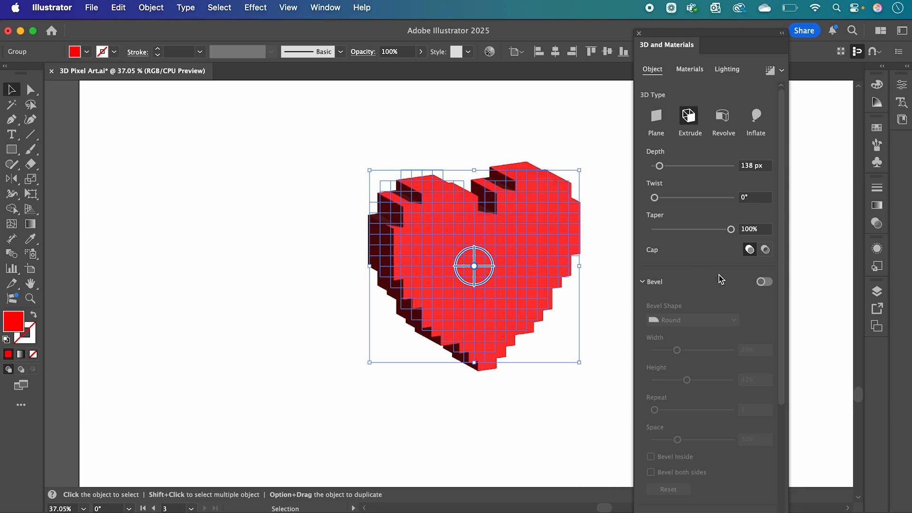
Turn on a Round bevel with 9% width and 32% height, and collapse the 3D and Materials panel.
{"action": "left_click", "coordinate": [763, 284]}
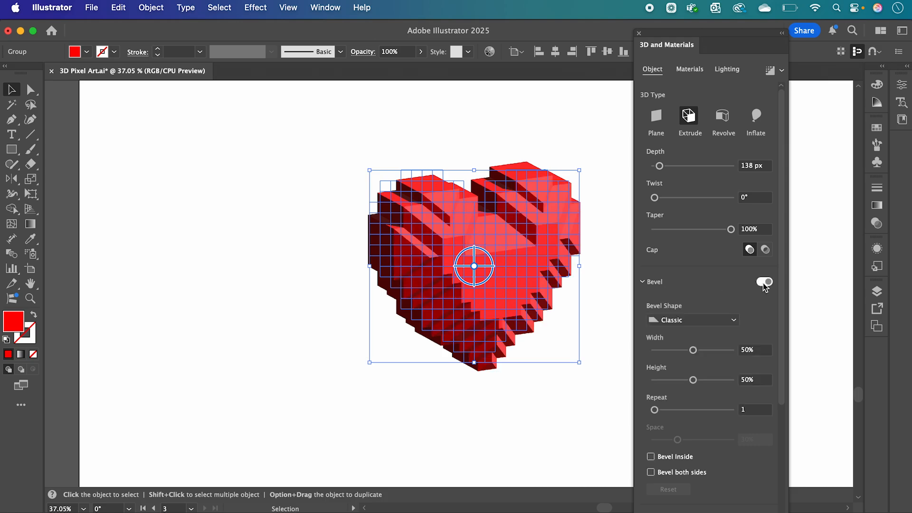
{"action": "left_click", "coordinate": [681, 325]}
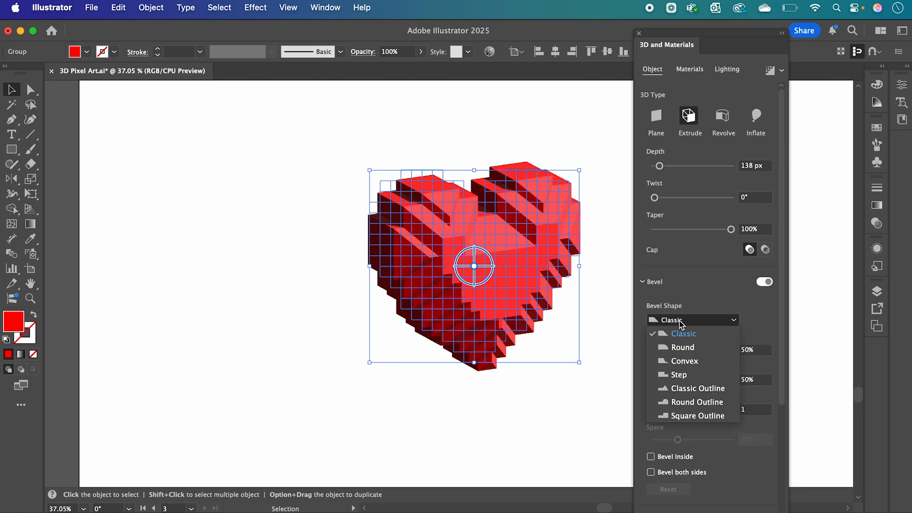
{"action": "left_click", "coordinate": [687, 353]}
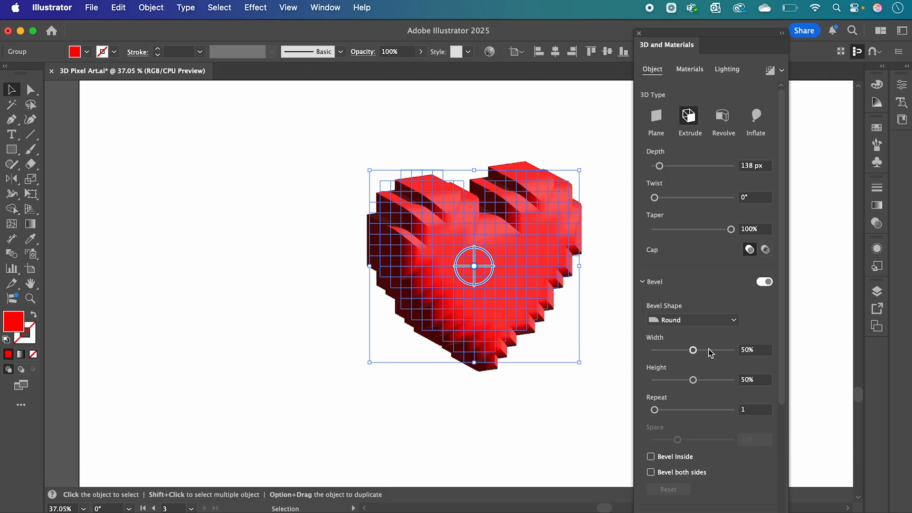
{"action": "left_click", "coordinate": [661, 350]}
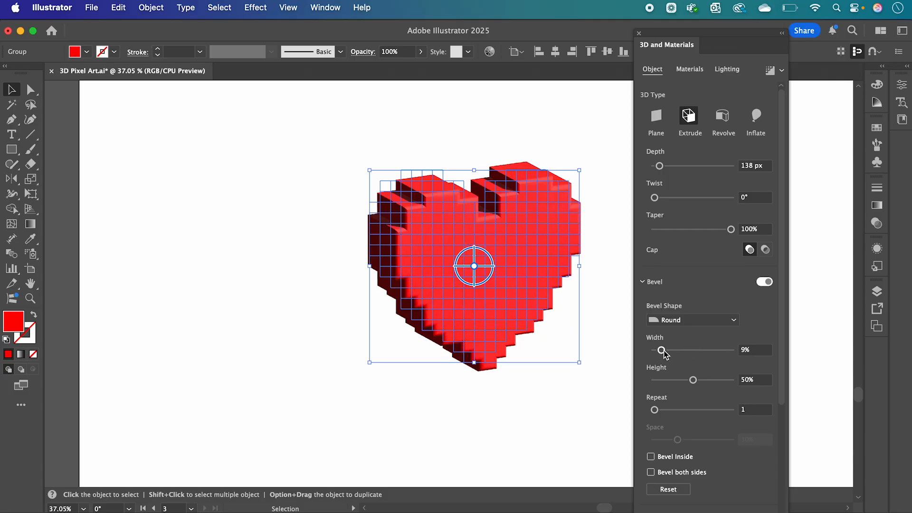
{"action": "left_click", "coordinate": [678, 380]}
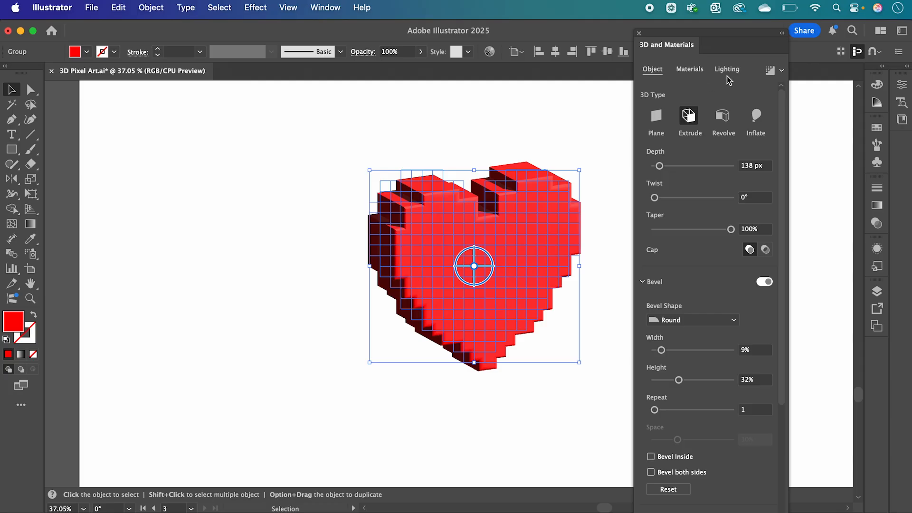
{"action": "left_click", "coordinate": [783, 35]}
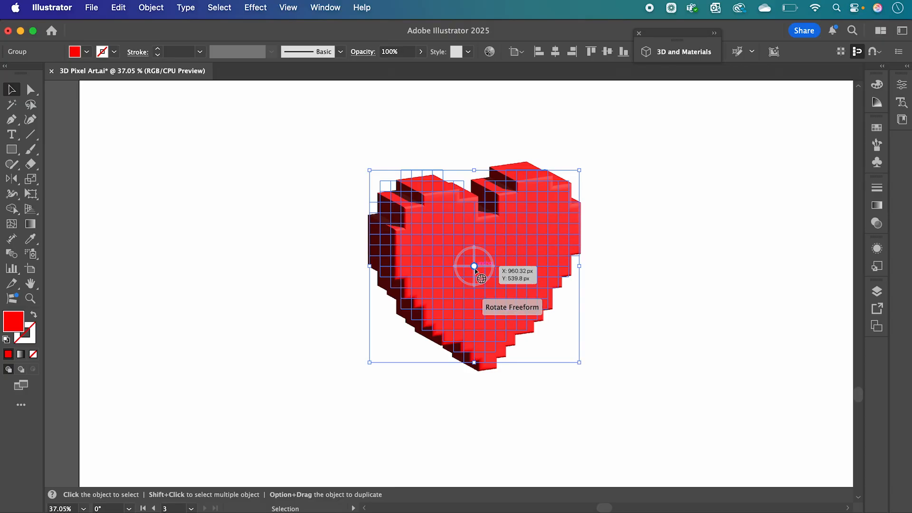
Rotate the 3D heart slightly with the freeform rotation widget and deselect it.
{"action": "mouse_move", "coordinate": [474, 268]}
{"action": "left_mouse_down"}
{"action": "mouse_move", "coordinate": [444, 265]}
{"action": "mouse_move", "coordinate": [480, 270]}
{"action": "mouse_move", "coordinate": [468, 271]}
{"action": "left_mouse_up"}
{"action": "left_click", "coordinate": [600, 308]}
{"action": "key", "text": "a"}
{"action": "key", "text": "super+a"}
{"action": "key", "text": "v"}
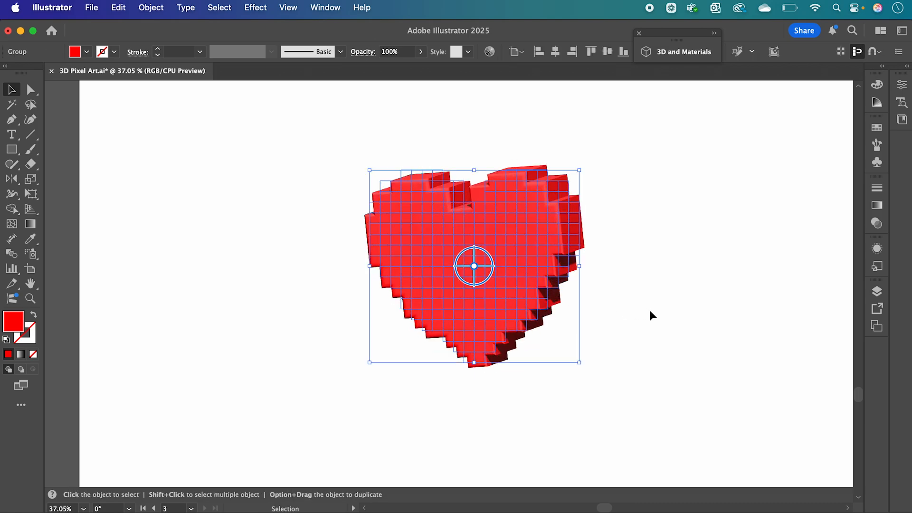
{"action": "left_click", "coordinate": [650, 312]}
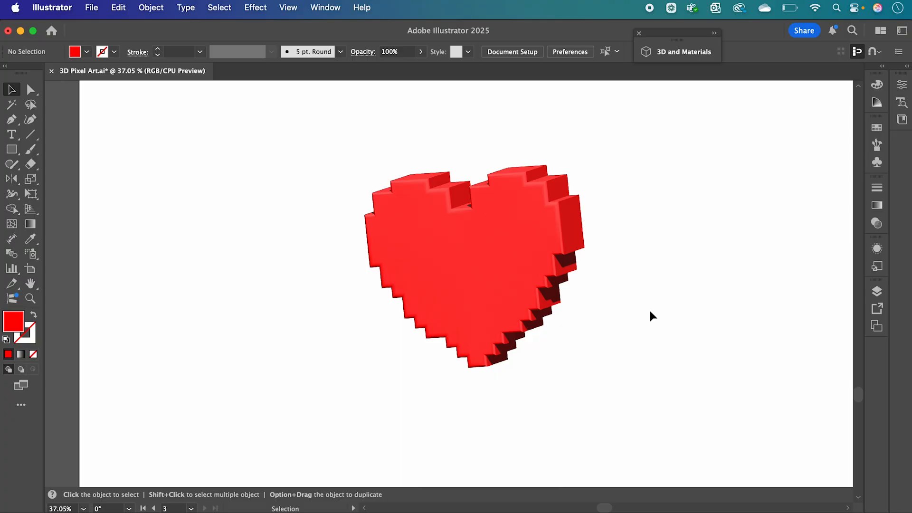